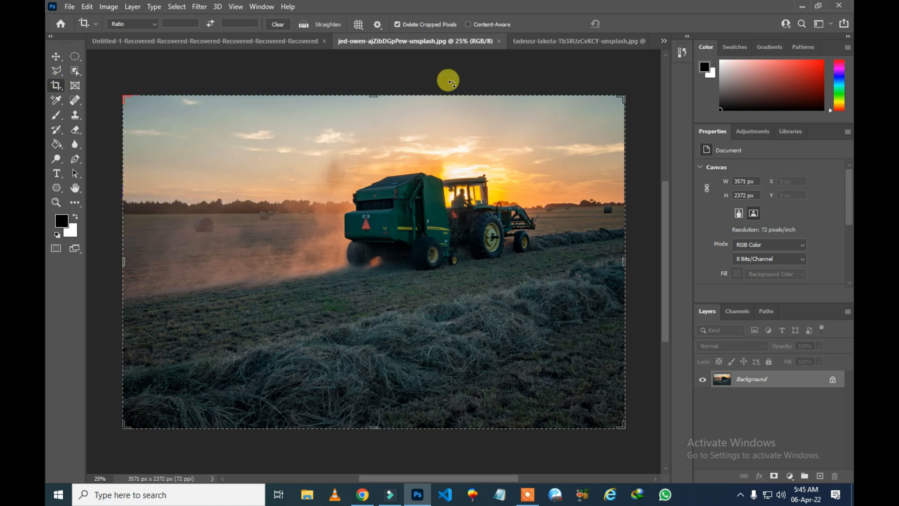
Step: Crop the photo with the Ratio preset to a frame of about 1898 × 976 px closely around the tractor
left_click(156, 23)
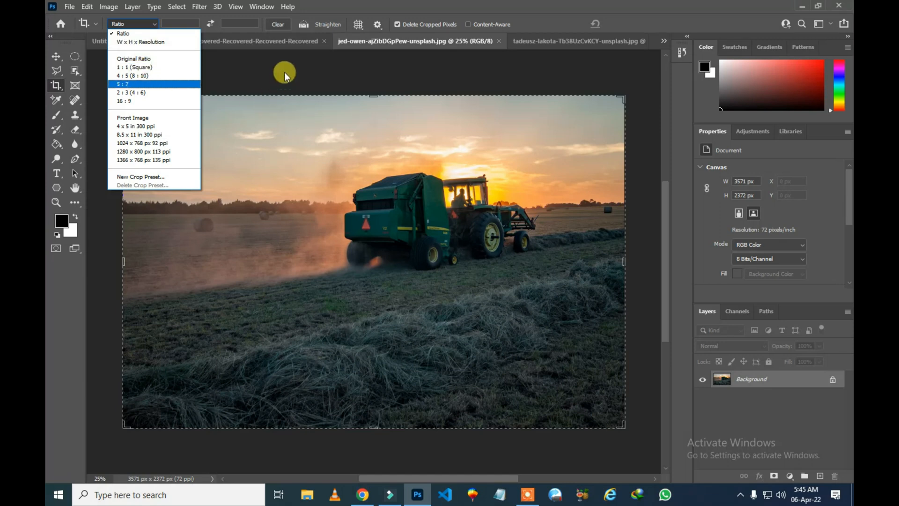
left_click(170, 34)
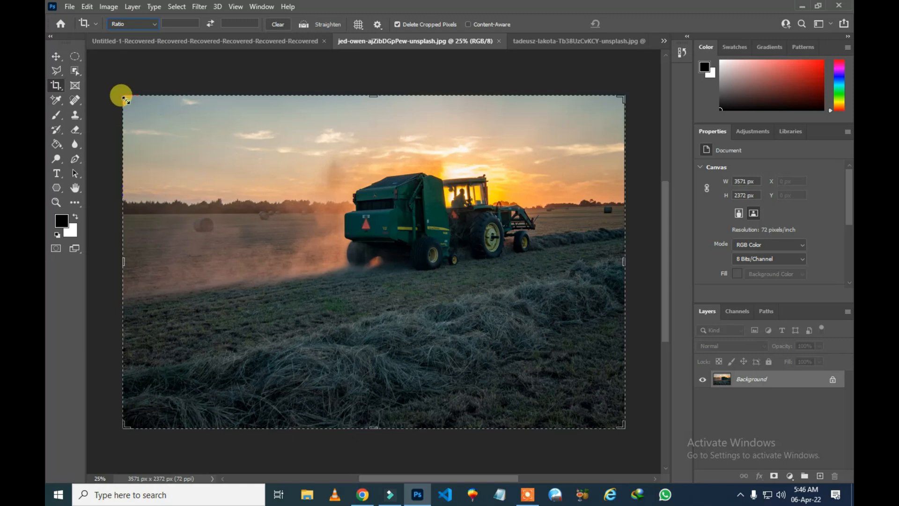
left_click_drag(126, 99, 597, 354)
left_click_drag(427, 285, 399, 233)
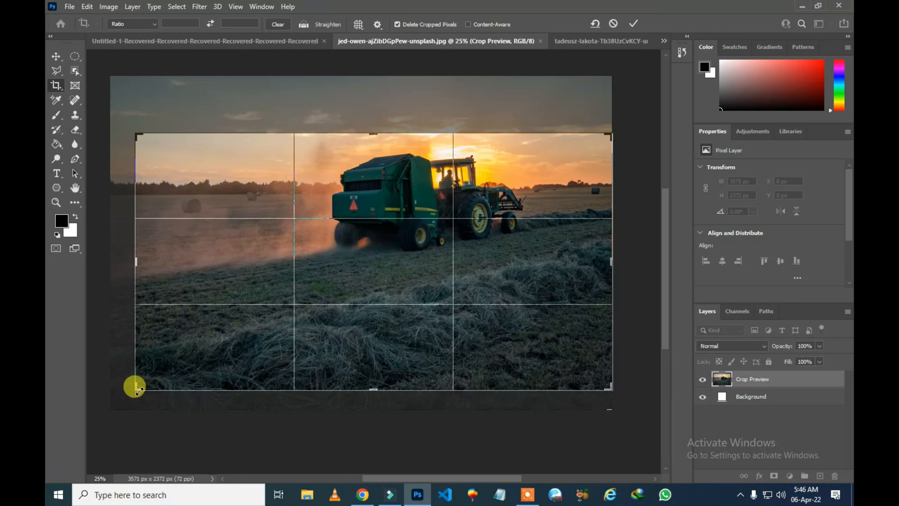
left_click_drag(135, 387, 201, 325)
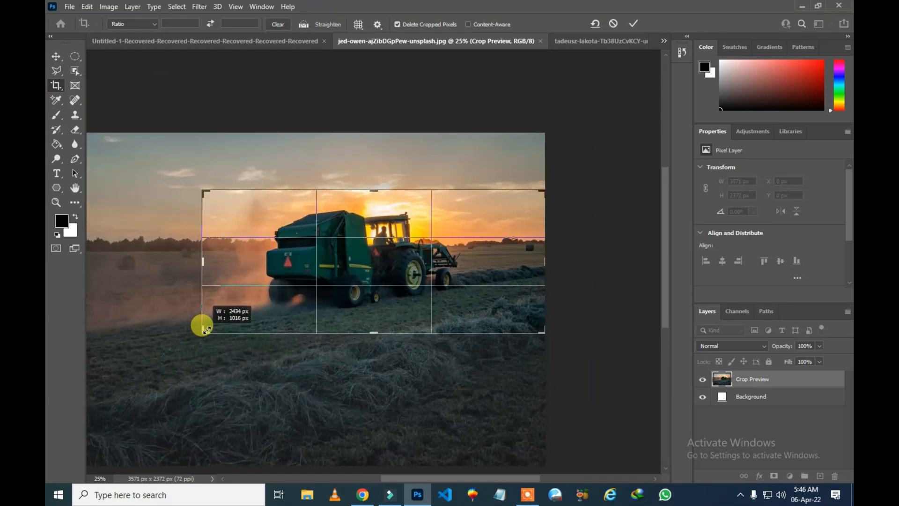
left_click_drag(544, 259, 507, 263)
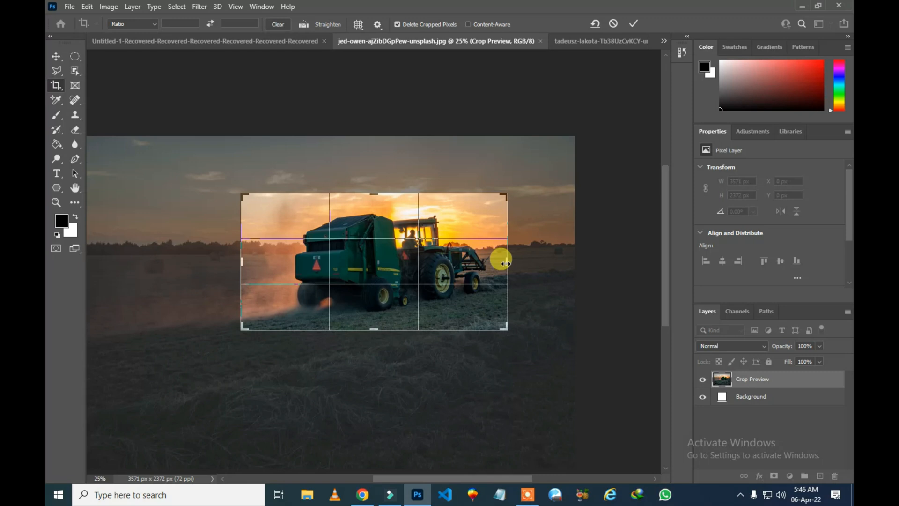
key("Return")
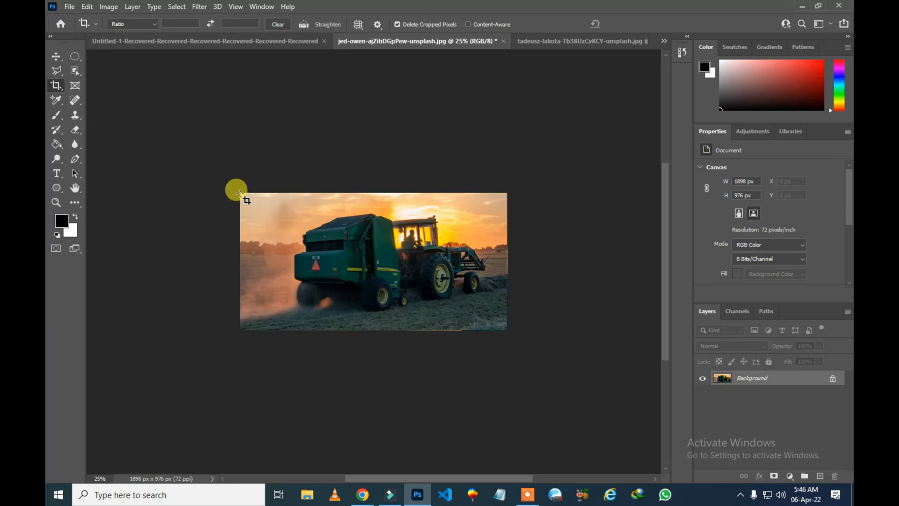
Step: Try to trim the cropped tractor photo's left edge, and undo the crop adjustments
left_click_drag(240, 193, 507, 331)
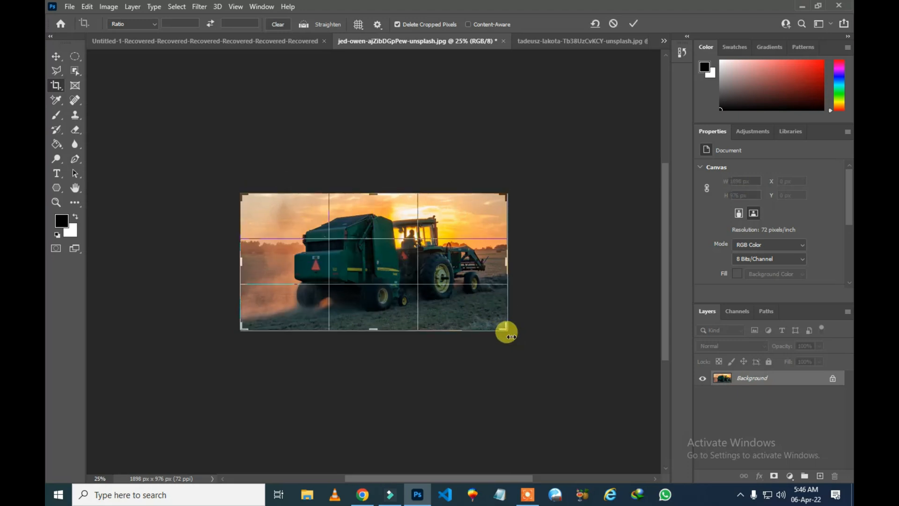
mouse_move(240, 326)
left_mouse_down()
mouse_move(186, 375)
mouse_move(247, 322)
mouse_move(243, 315)
mouse_move(235, 327)
mouse_move(243, 328)
left_mouse_up()
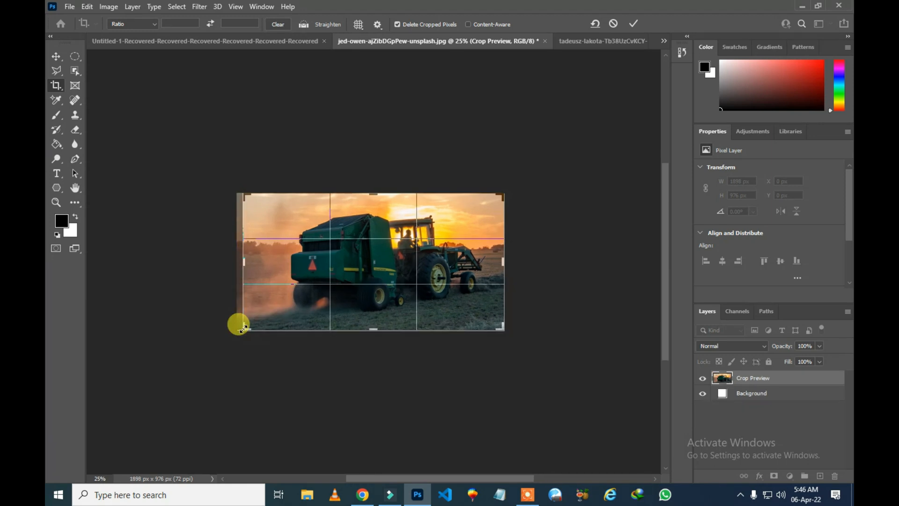
key("ctrl+z")
key("ctrl+z")
key("ctrl+z")
key("ctrl+z")
key("ctrl+z")
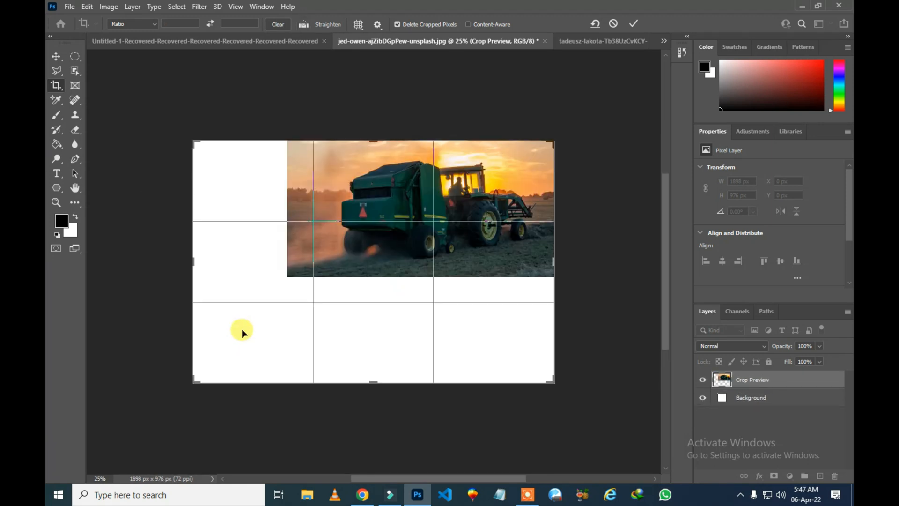
left_click(703, 396)
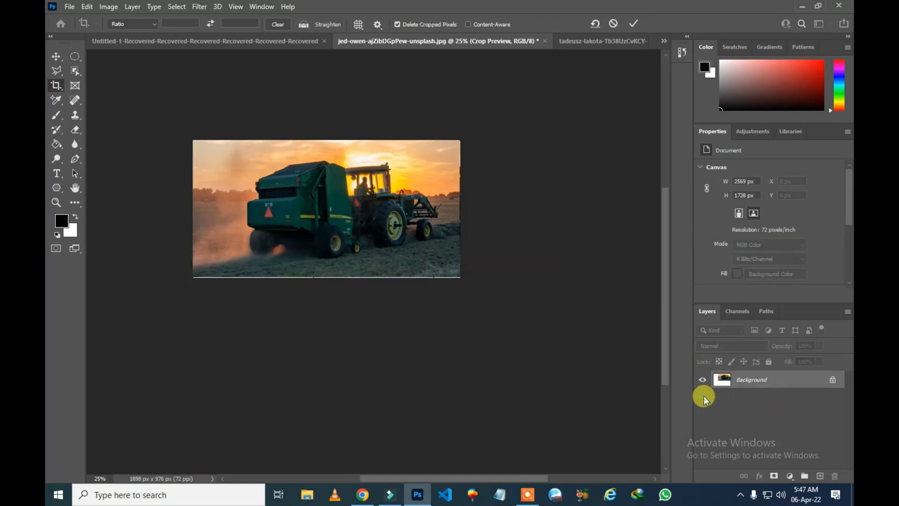
key("Escape")
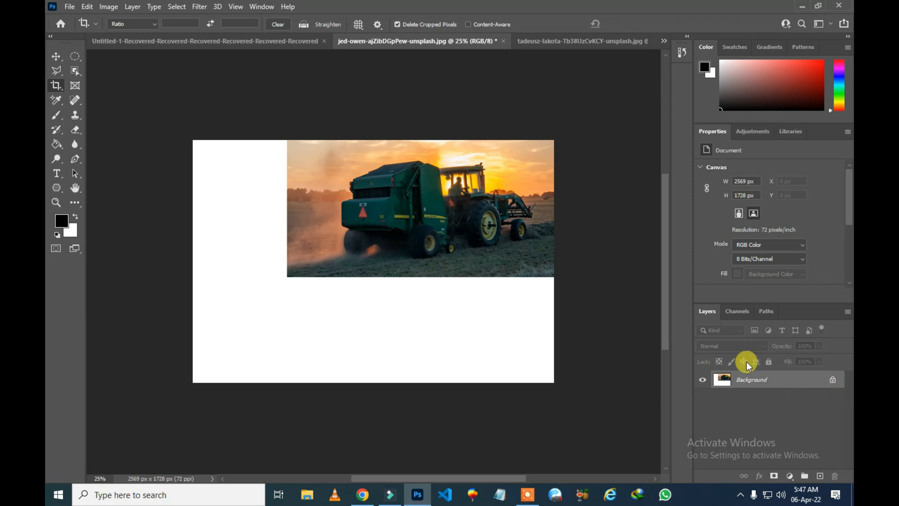
Step: Try to move the Background layer's image with the Move tool, and cancel converting it to a normal layer
left_click(131, 25)
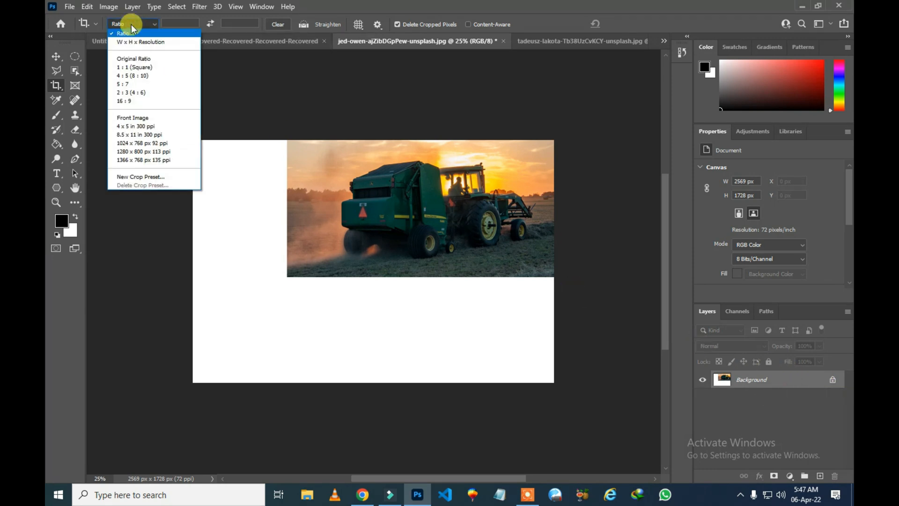
left_click(352, 91)
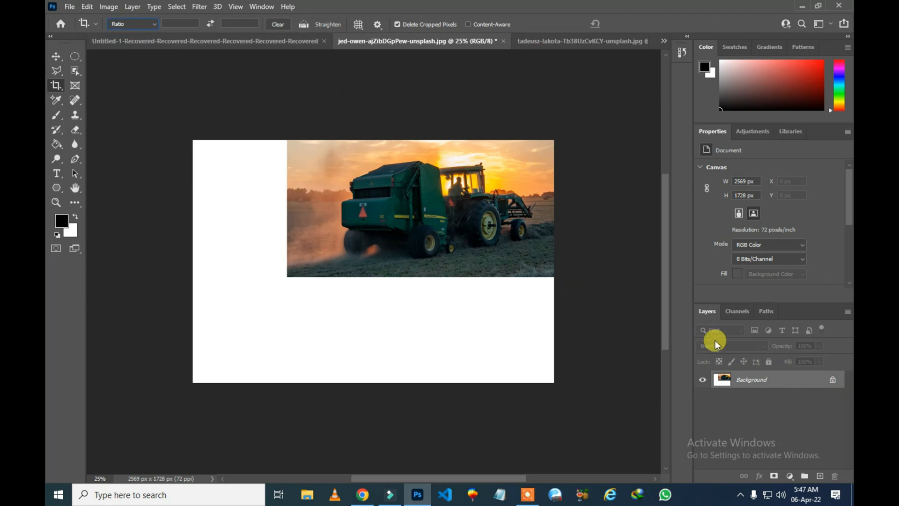
left_click(56, 56)
left_click_drag(454, 209, 401, 261)
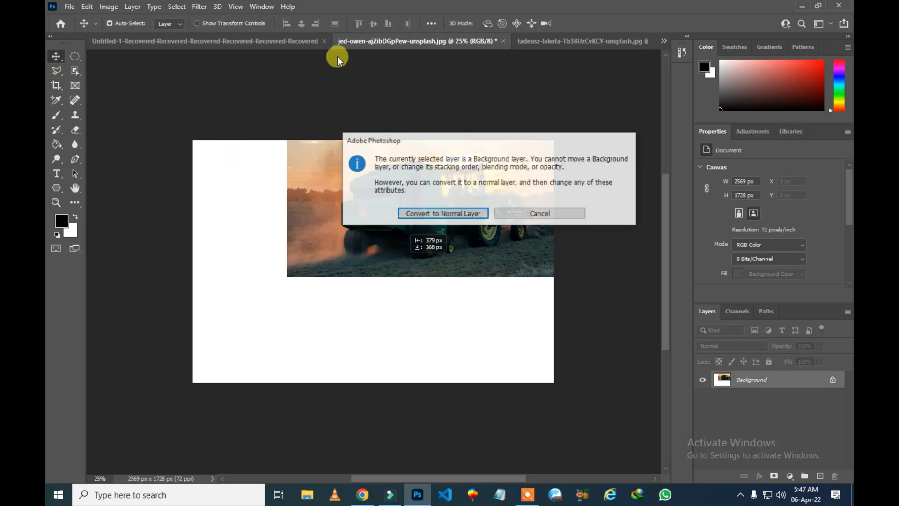
left_click(541, 216)
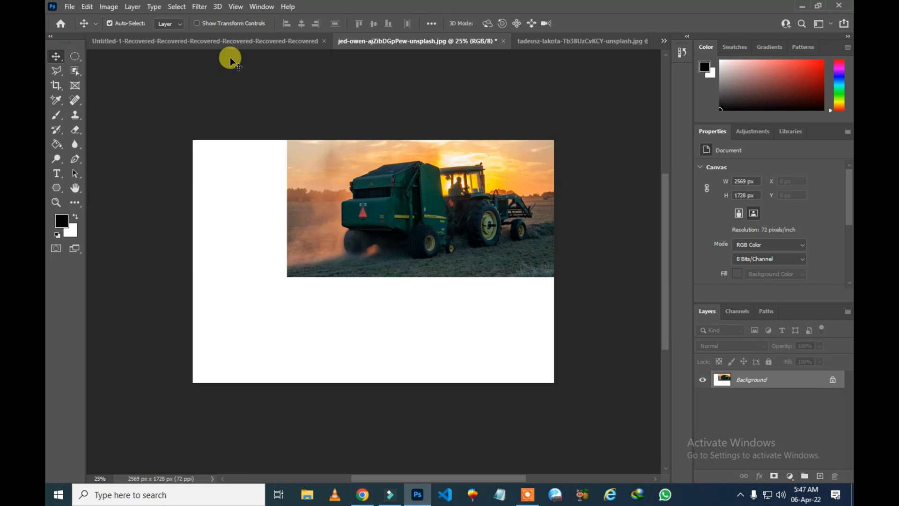
Step: Crop away the white canvas area, keeping a frame of about 1901 × 978 px around the tractor picture
left_click(55, 85)
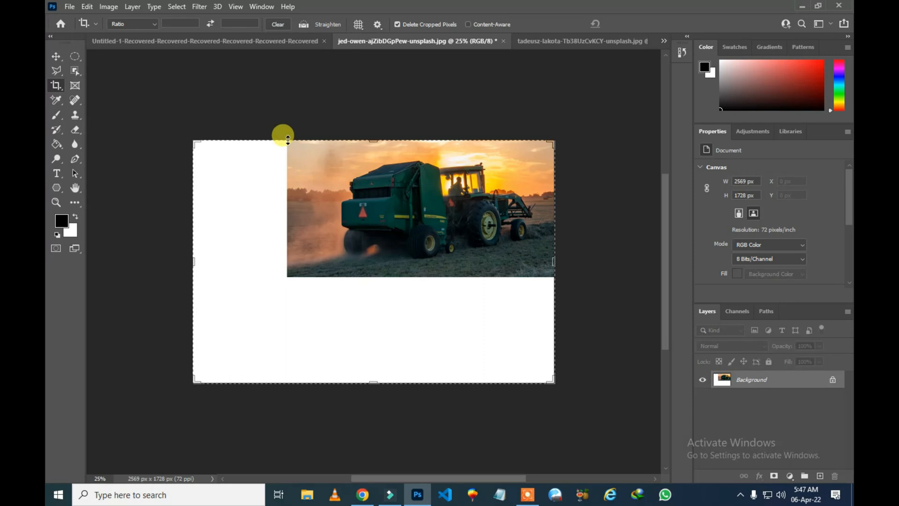
left_click_drag(287, 141, 547, 274)
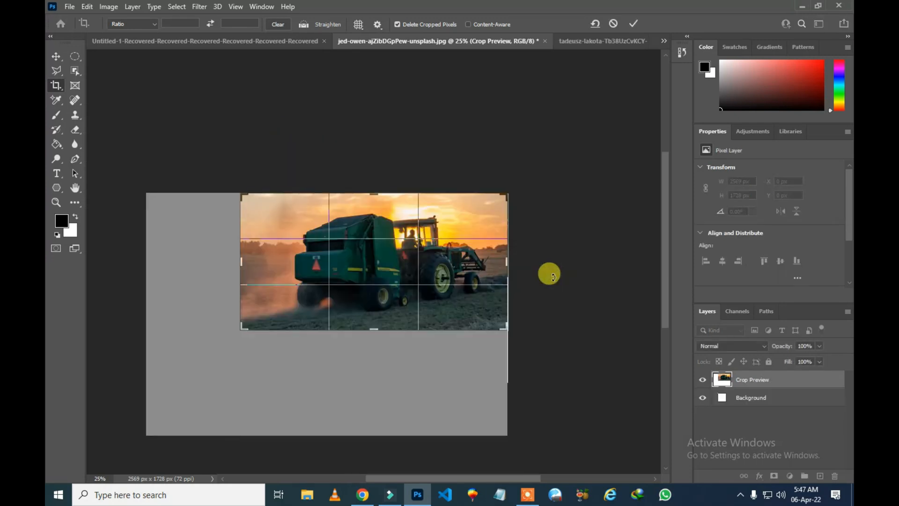
key("Return")
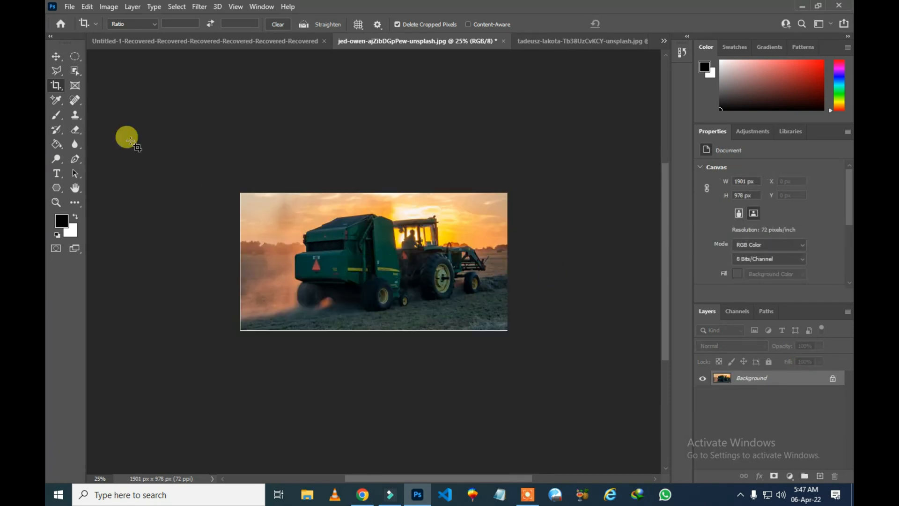
Step: Switch the crop preset to W x H x Resolution and try to adjust the frame's upper-left corner
left_click(140, 25)
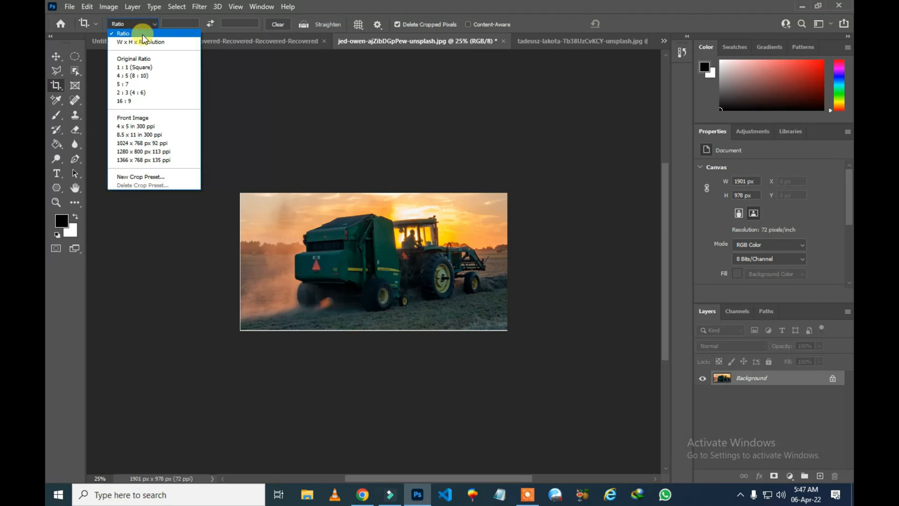
left_click(146, 42)
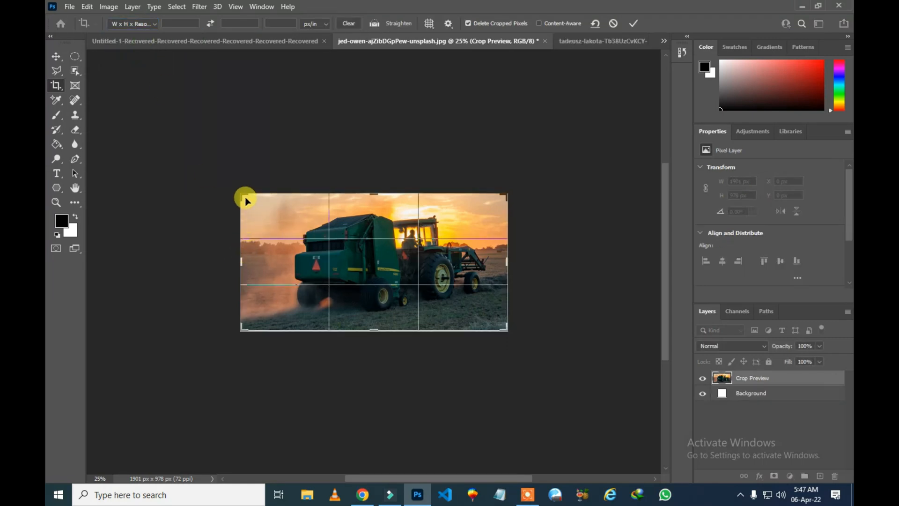
mouse_move(245, 199)
left_mouse_down()
mouse_move(293, 225)
mouse_move(249, 201)
left_mouse_up()
Step: Set the crop preset to 1 : 1 (Square) and try resizing the square frame over the tractor
left_click(142, 24)
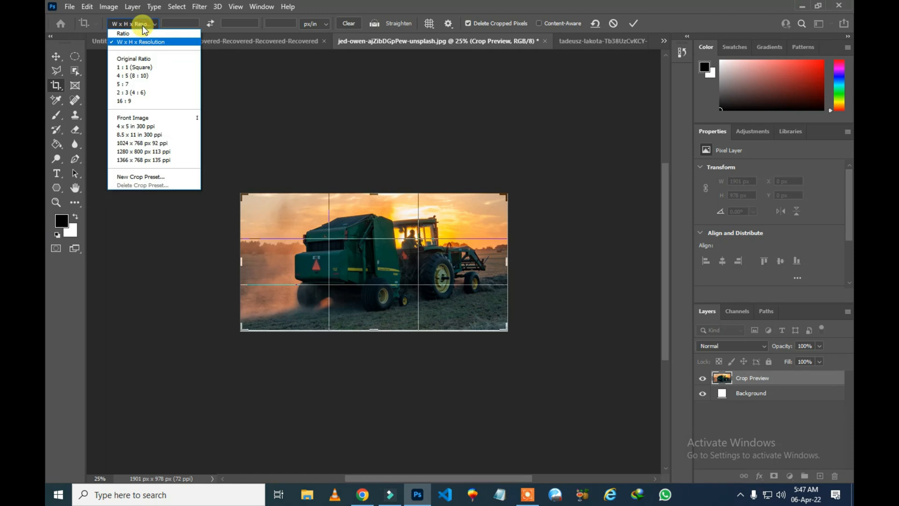
left_click(143, 67)
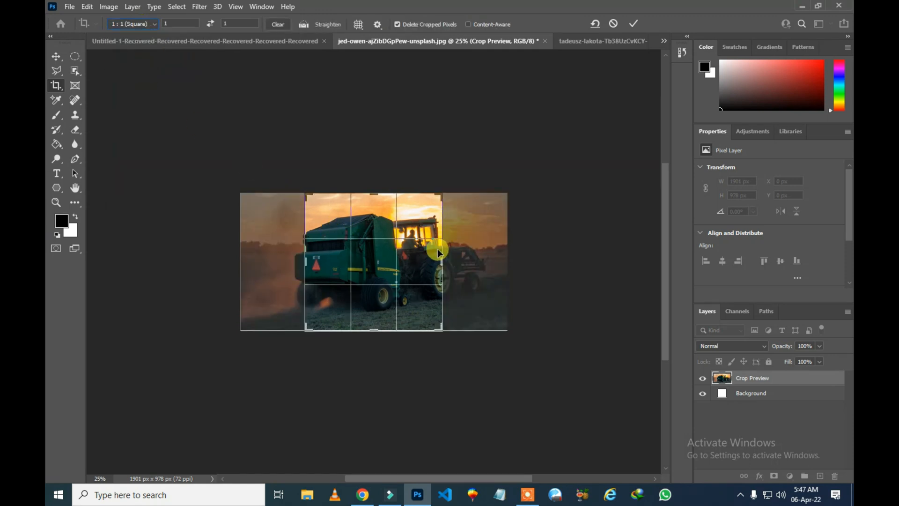
mouse_move(436, 327)
left_mouse_down()
mouse_move(412, 291)
mouse_move(467, 335)
mouse_move(436, 293)
mouse_move(449, 315)
left_mouse_up()
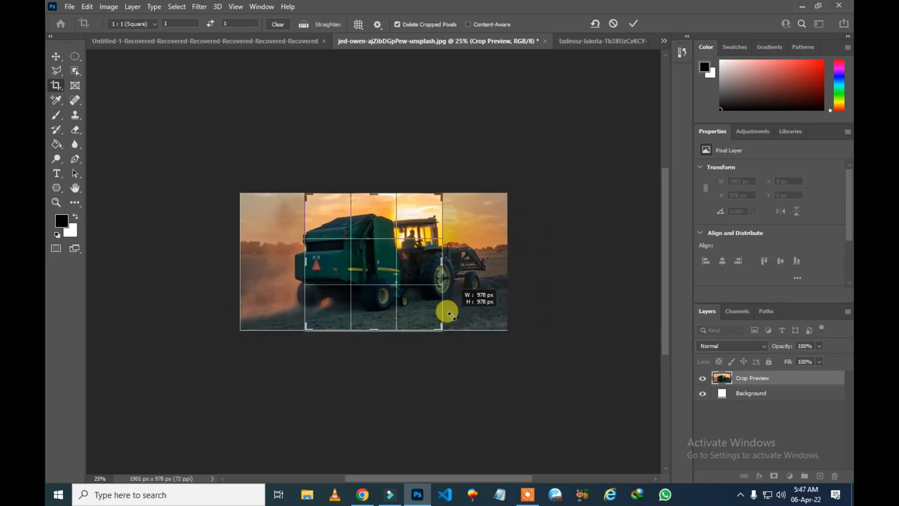
mouse_move(450, 315)
left_mouse_down()
mouse_move(468, 308)
mouse_move(440, 324)
mouse_move(445, 315)
mouse_move(405, 301)
mouse_move(445, 323)
left_mouse_up()
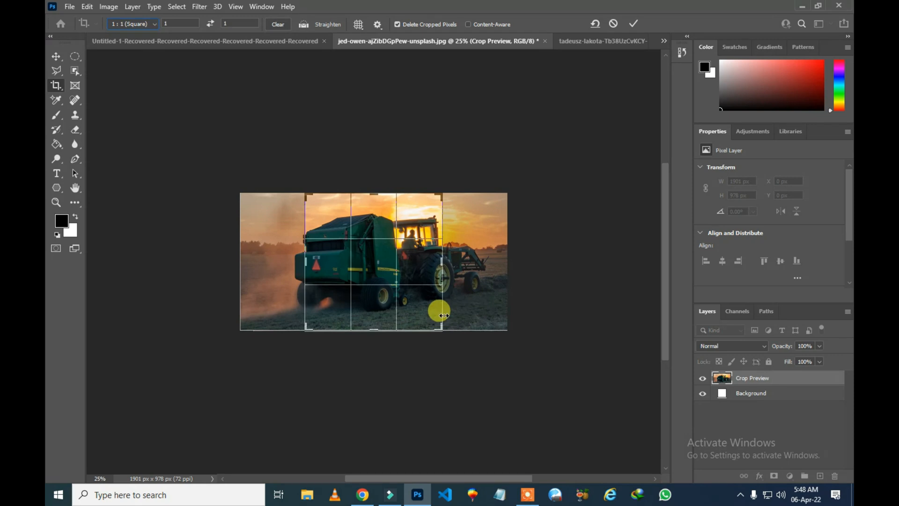
mouse_move(440, 255)
left_mouse_down()
mouse_move(463, 246)
mouse_move(454, 263)
mouse_move(384, 255)
mouse_move(444, 264)
left_mouse_up()
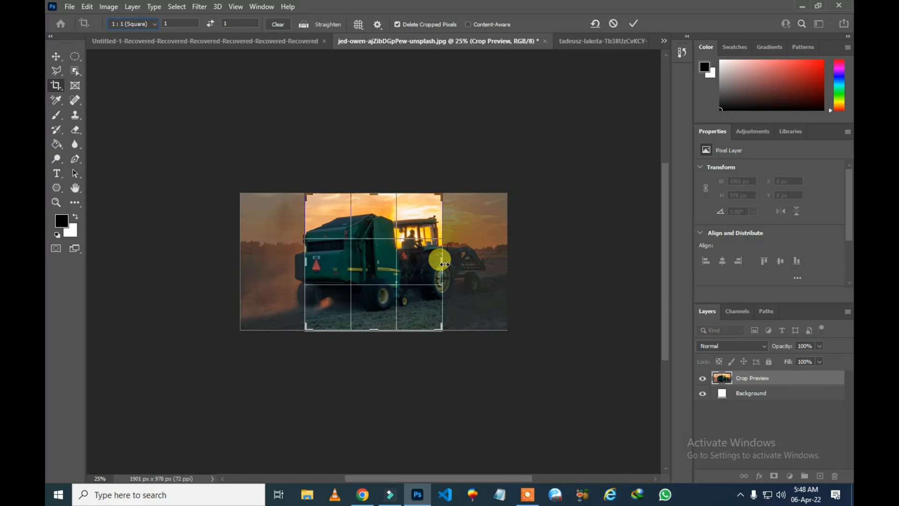
Step: Clear the crop ratio values and reset the crop frame to the full image
left_click(152, 24)
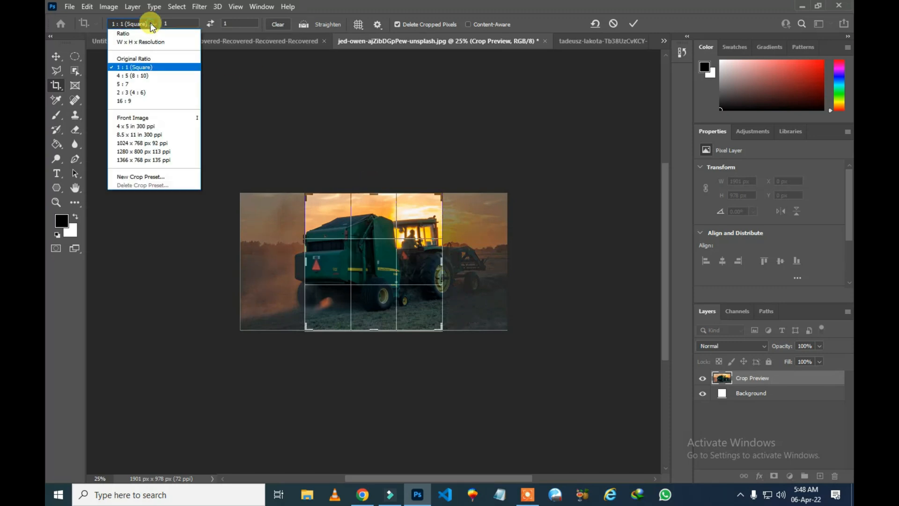
left_click(271, 103)
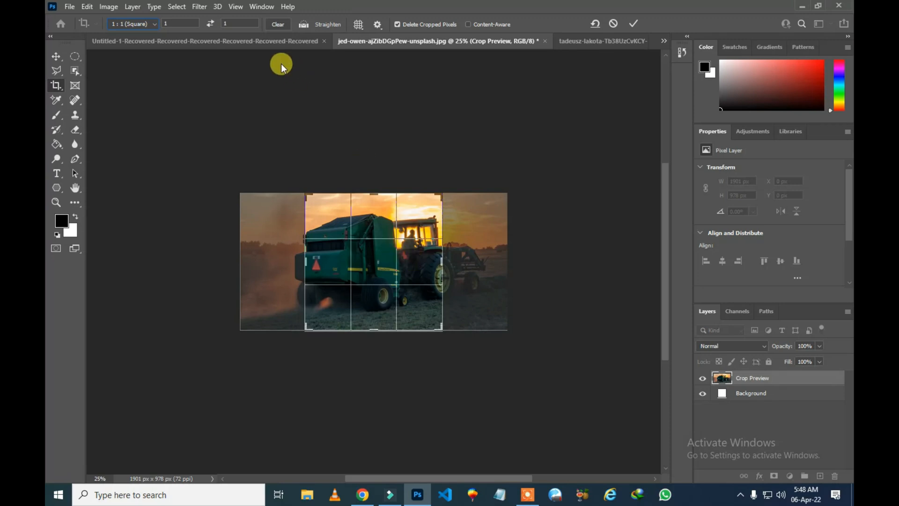
left_click(280, 27)
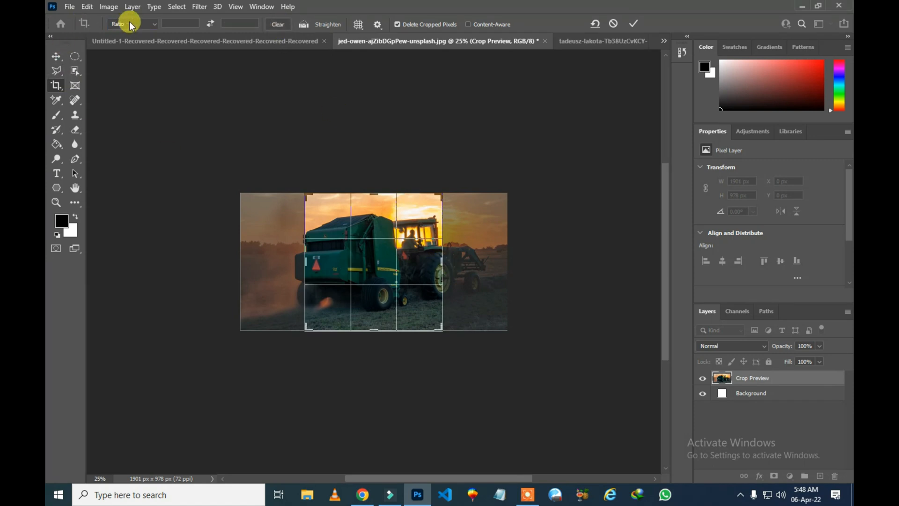
left_click(596, 22)
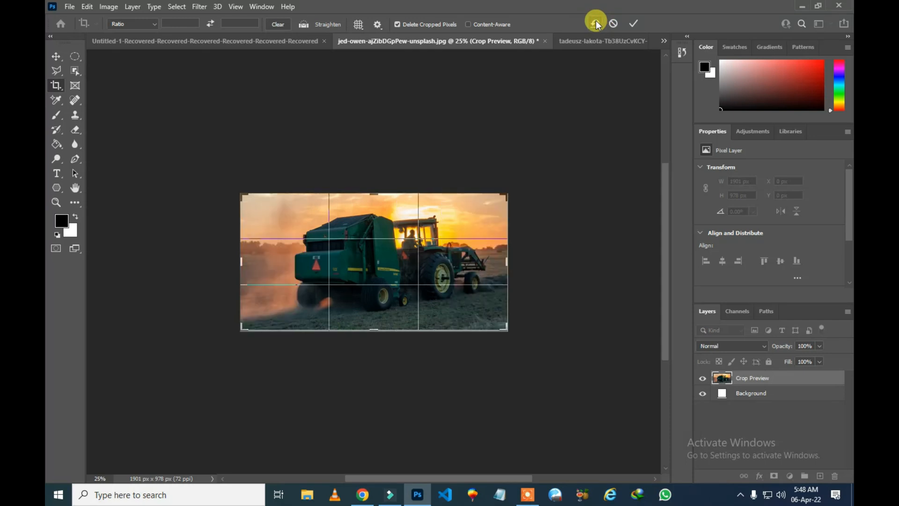
left_click(634, 21)
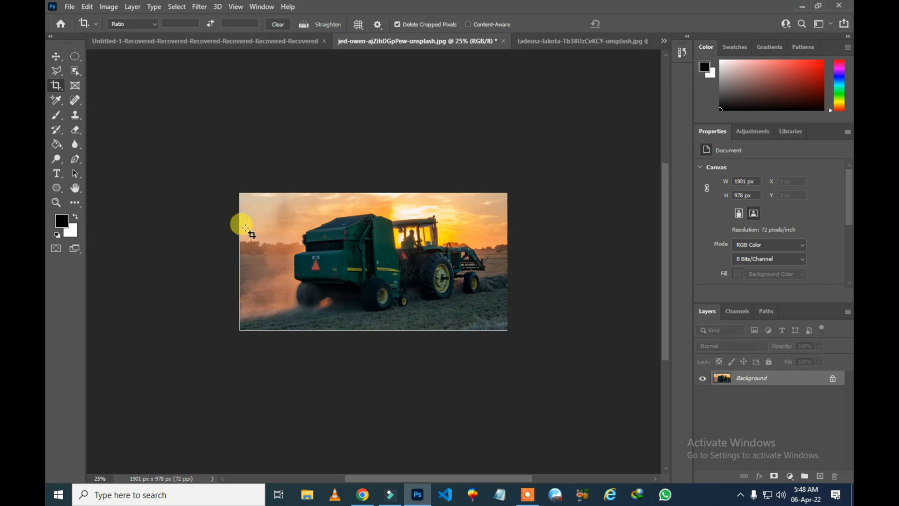
Step: Straighten the photo along a line from its upper left edge to its top-right corner, and apply the crop
left_click(309, 25)
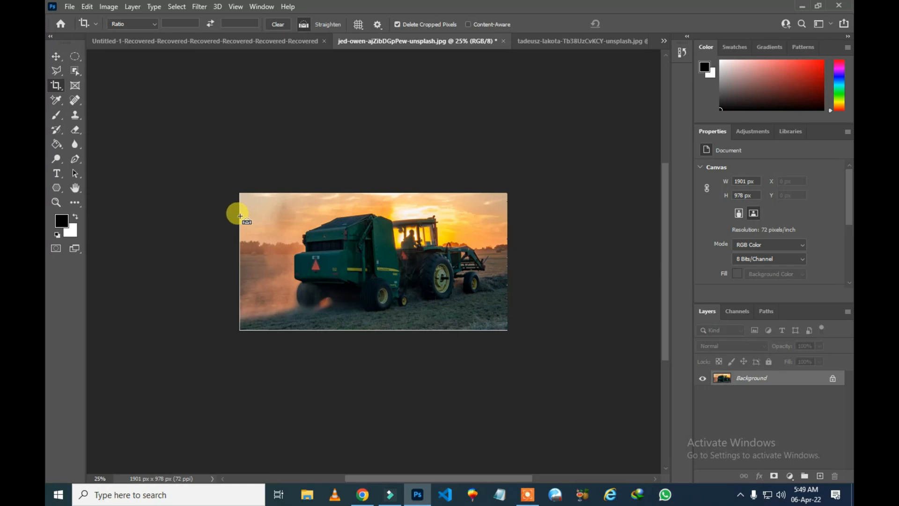
left_click(241, 217)
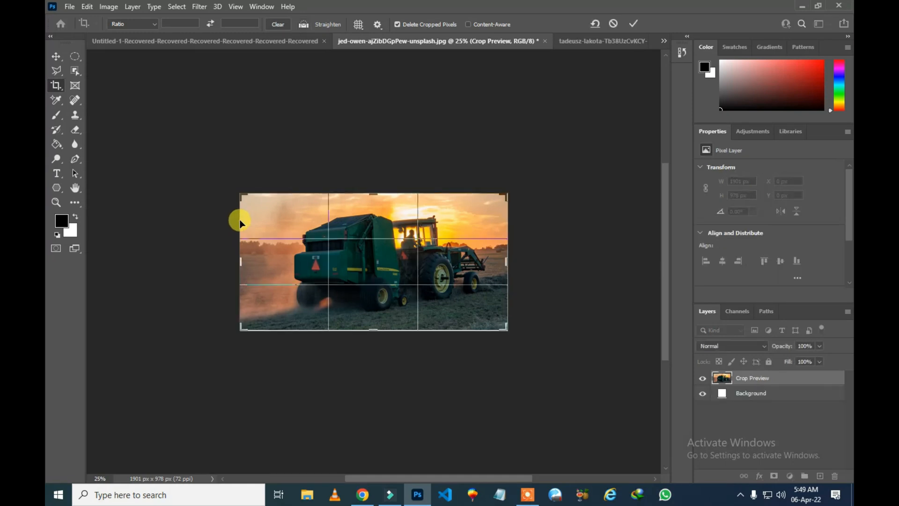
mouse_move(240, 218)
left_mouse_down()
mouse_move(287, 217)
mouse_move(244, 215)
left_mouse_up()
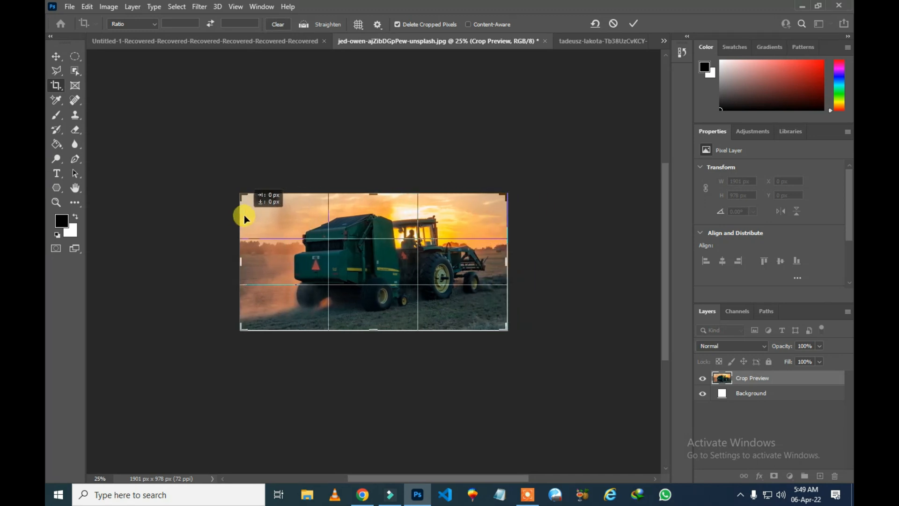
left_click(304, 25)
mouse_move(241, 220)
left_mouse_down()
mouse_move(506, 197)
mouse_move(502, 191)
left_mouse_up()
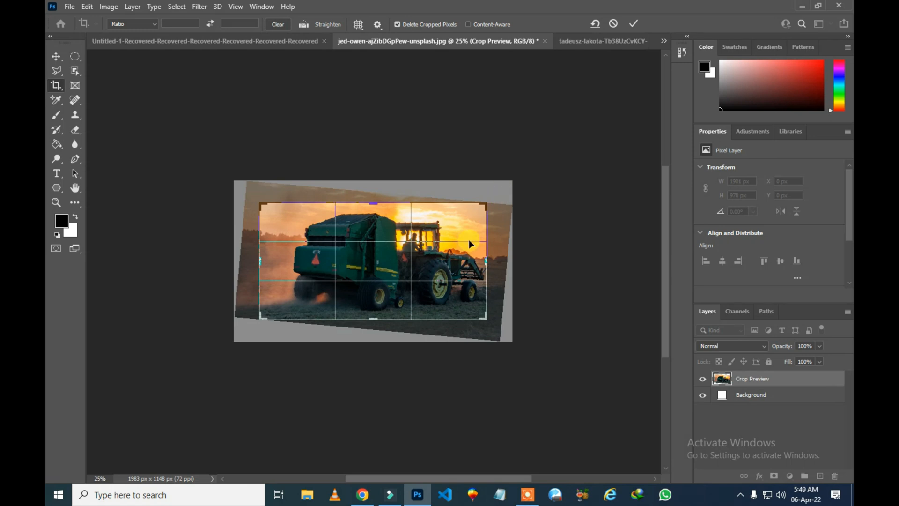
double_click(407, 268)
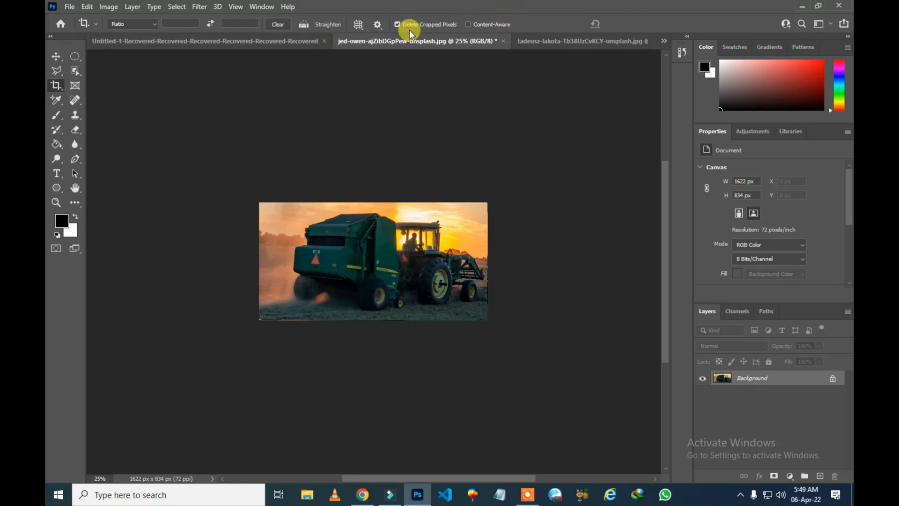
Step: Switch to the watch photo, straighten it along a slightly rising line across the sky from left to right edge, and apply the crop
left_click(546, 41)
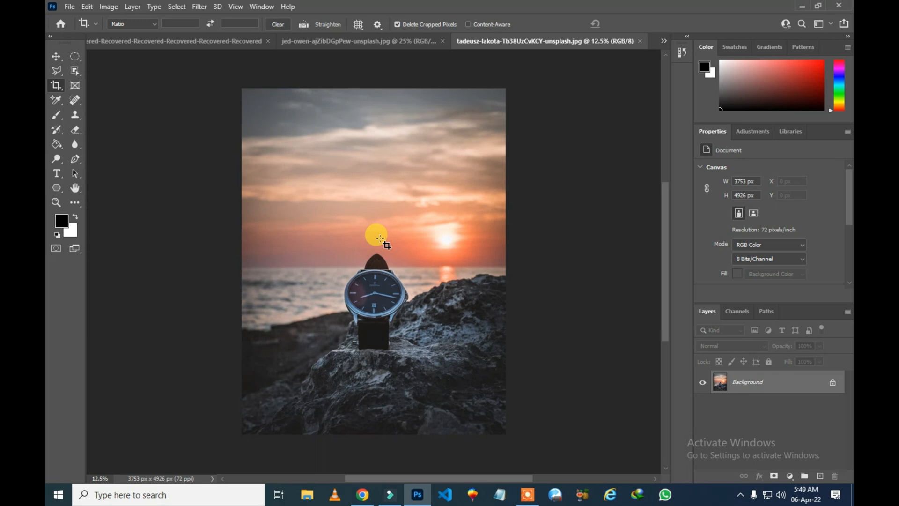
left_click(302, 26)
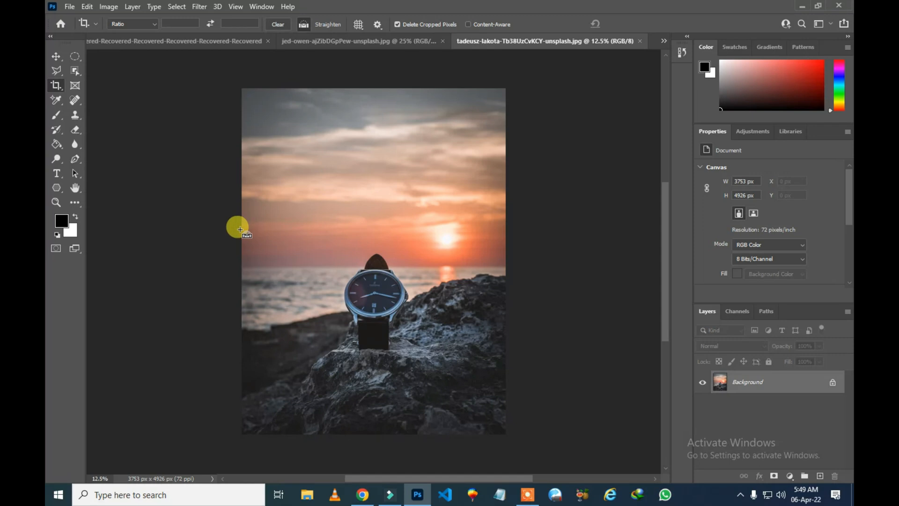
left_click_drag(242, 229, 508, 212)
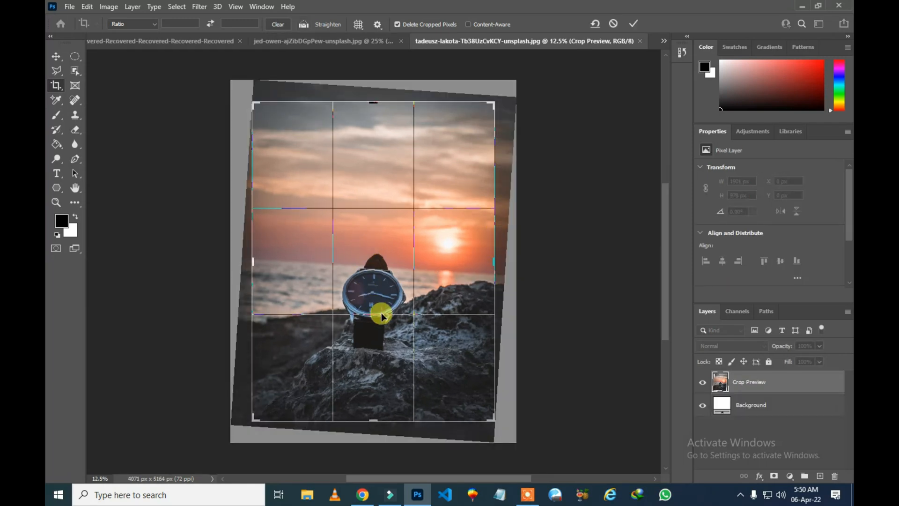
left_click(628, 22)
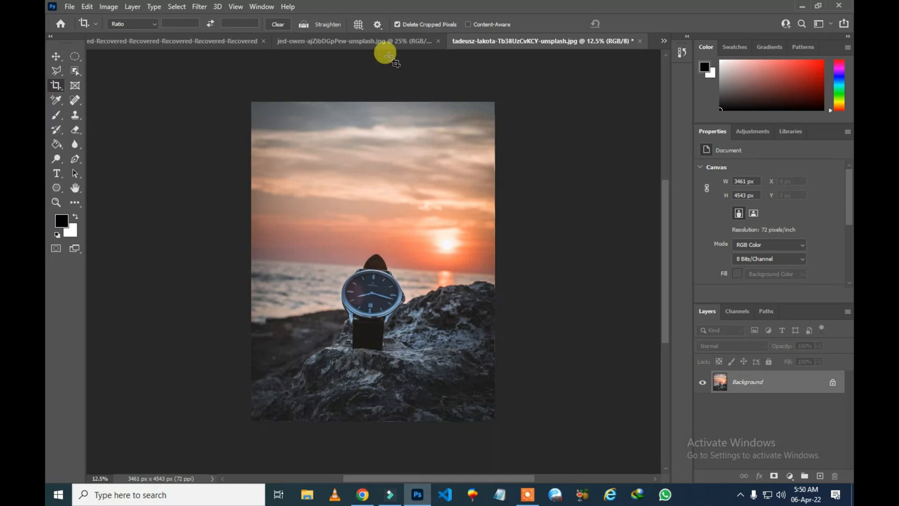
Step: Review the crop overlay options, keeping Rule of Thirds selected
left_click(359, 24)
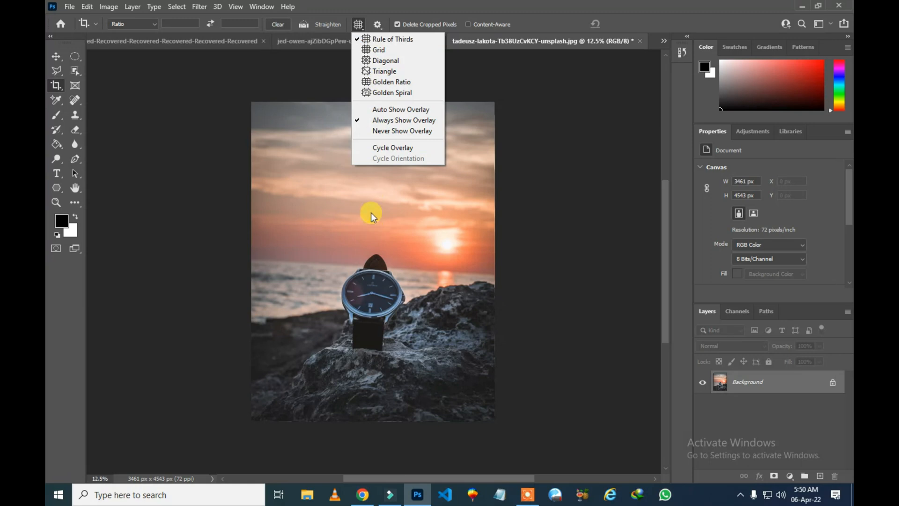
left_click(390, 39)
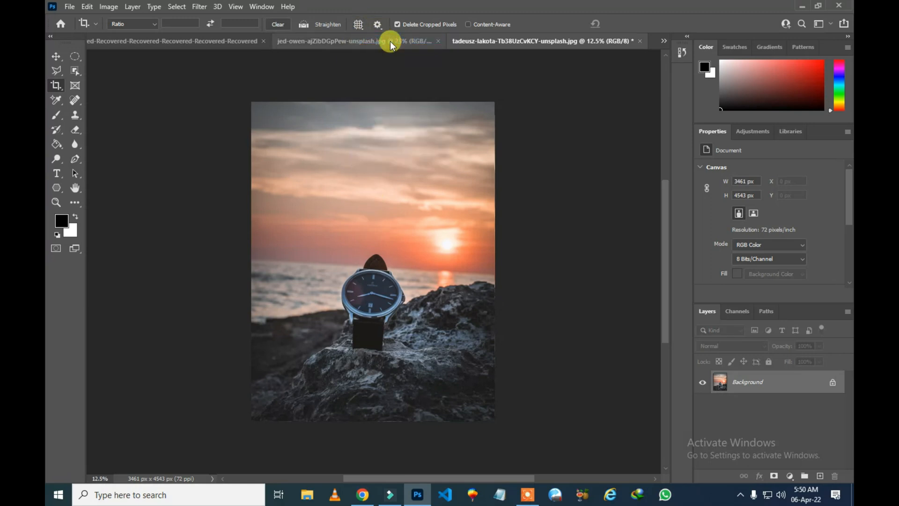
left_click(353, 24)
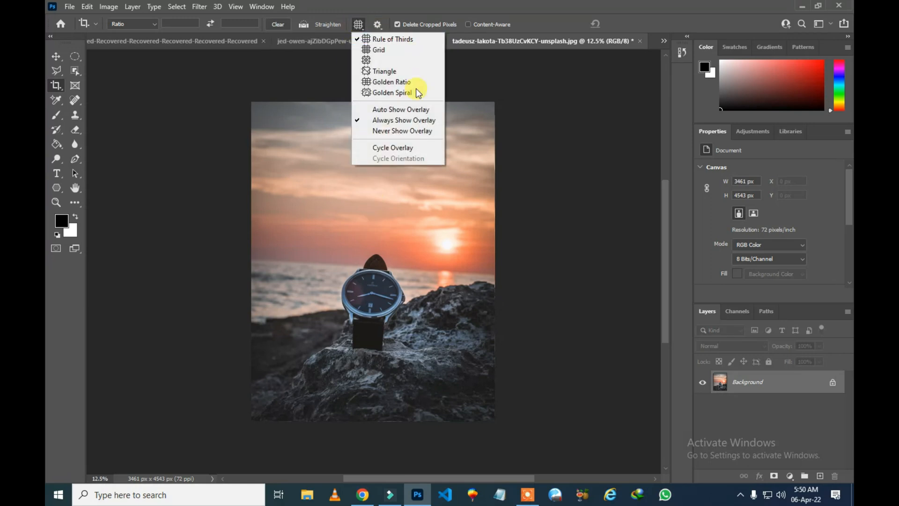
left_click(252, 198)
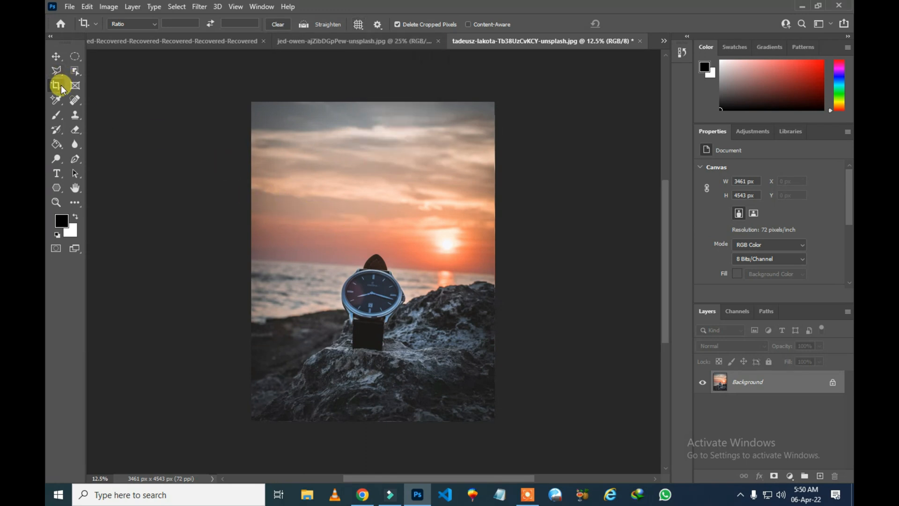
Step: Try the Grid overlay with a crop frame over the lower part of the watch photo, and cancel the crop
left_click(357, 24)
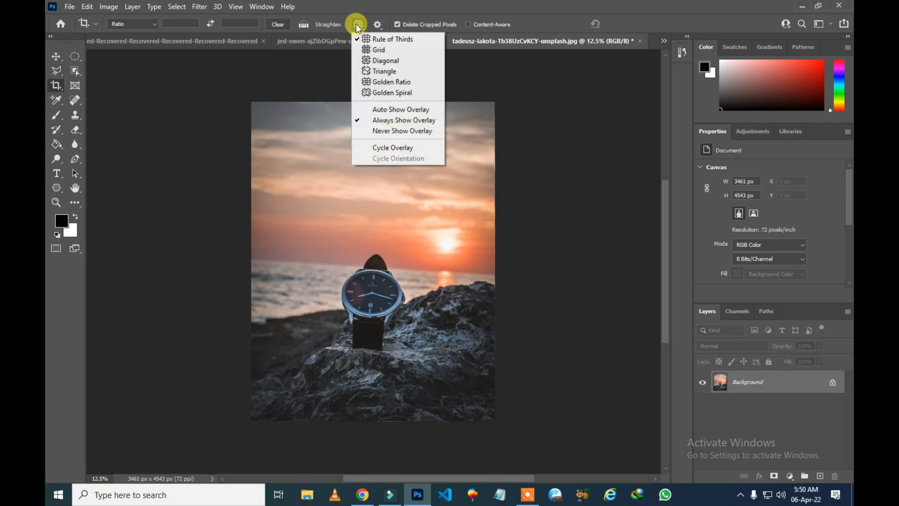
left_click(380, 49)
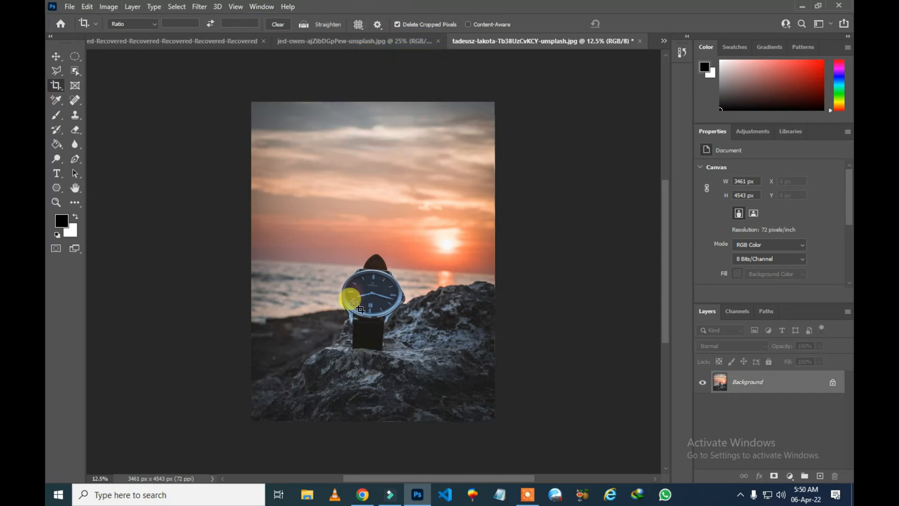
left_click_drag(251, 227, 494, 414)
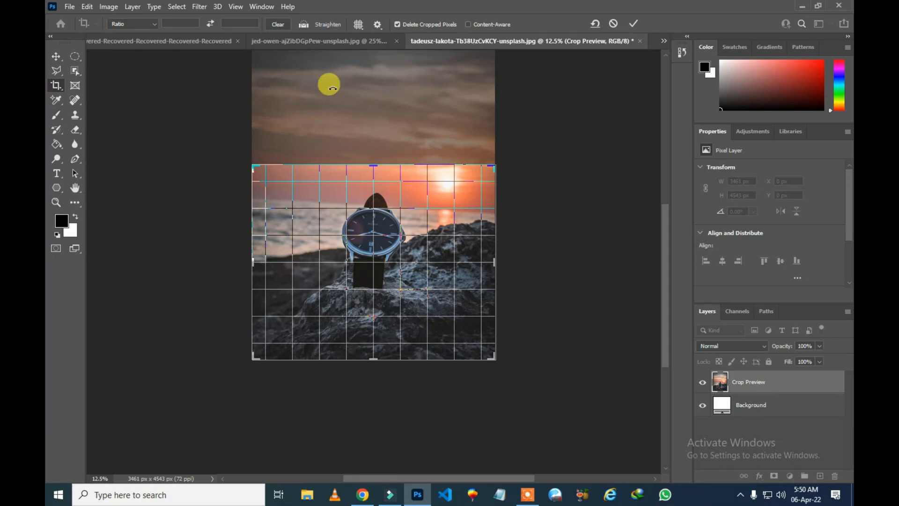
left_click(359, 29)
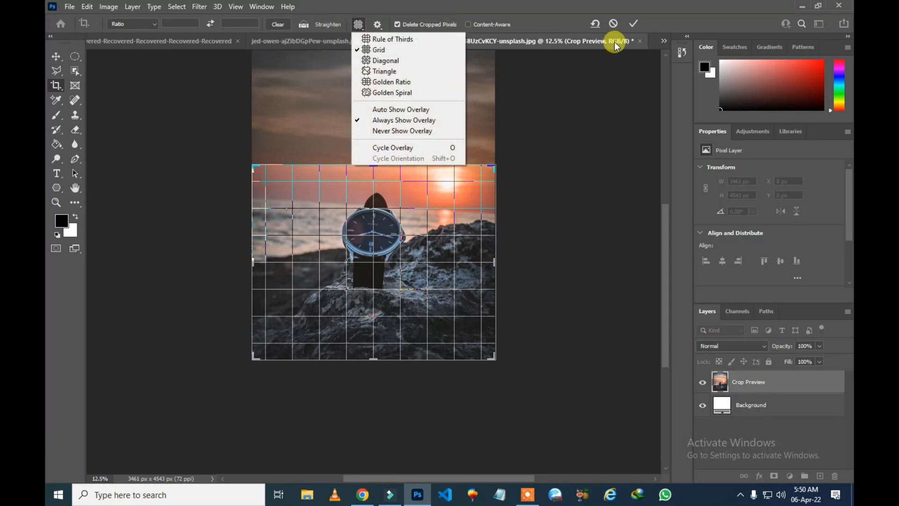
left_click(579, 194)
left_click_drag(569, 209, 569, 211)
key("ctrl+z")
key("ctrl+z")
key("ctrl+z")
left_click(614, 23)
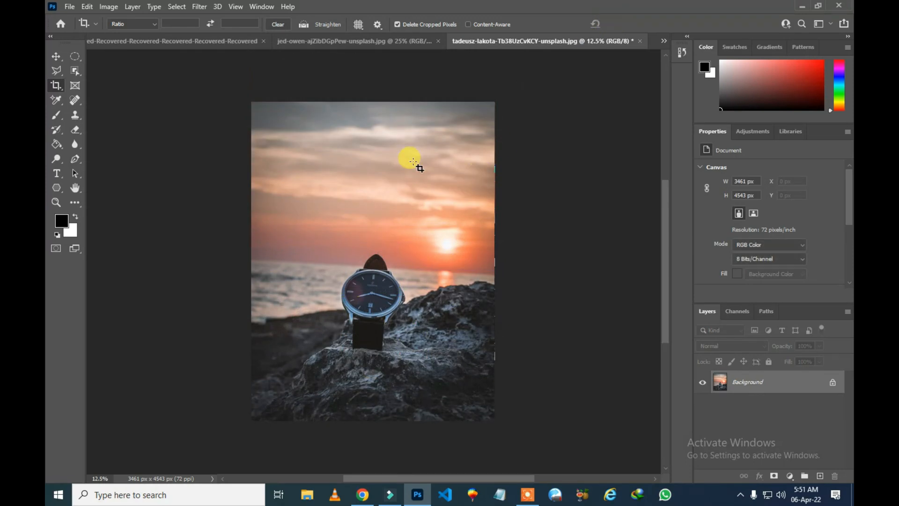
Step: Set the crop overlay to Diagonal, frame the photo's lower part and shift the image so the watch sits nearer the crossing lines
left_click(359, 25)
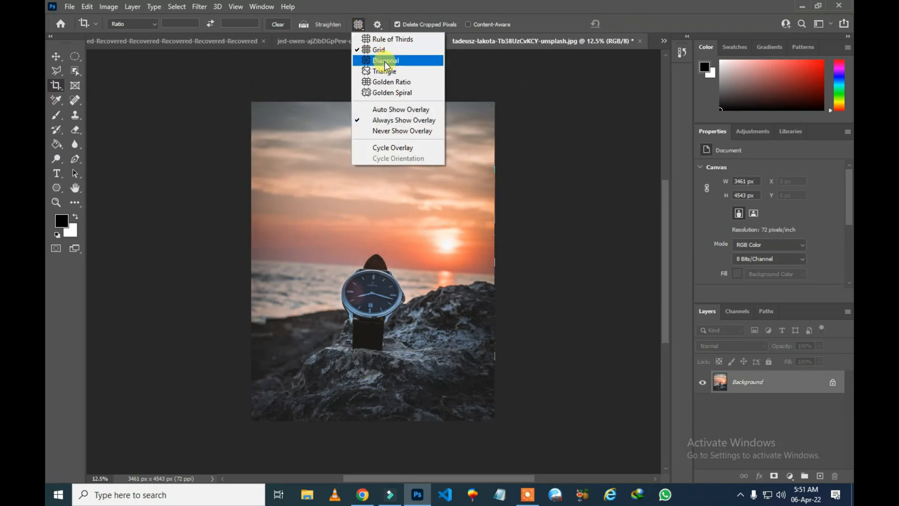
left_click(369, 61)
left_click_drag(251, 214, 492, 417)
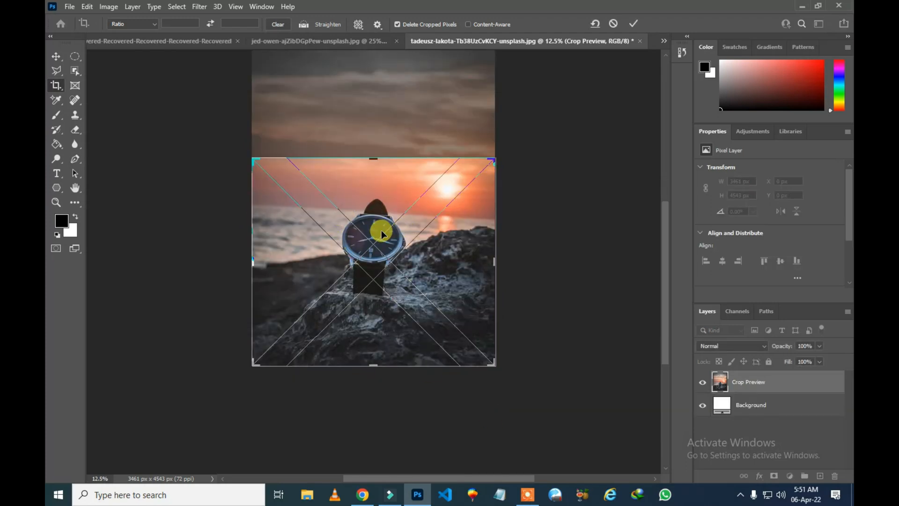
mouse_move(371, 253)
left_mouse_down()
mouse_move(373, 240)
mouse_move(369, 258)
left_mouse_up()
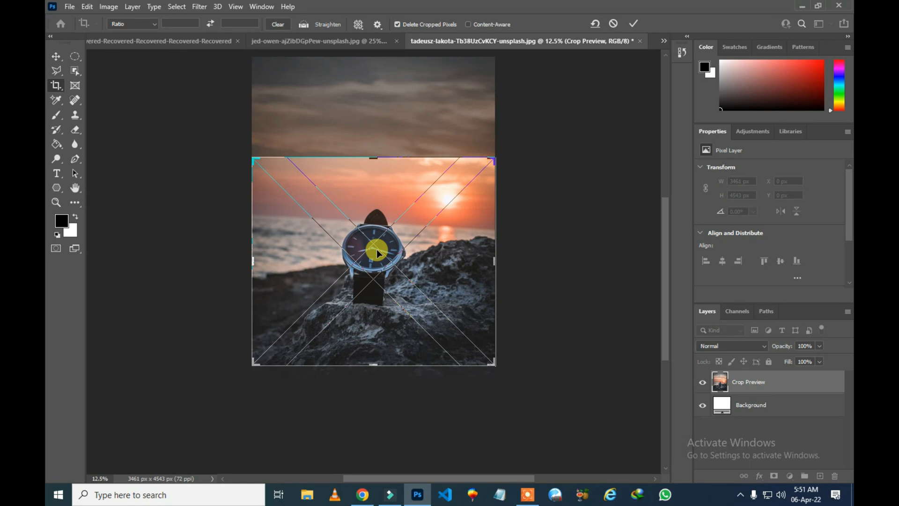
Step: Try repositioning the watch under the Rule of Thirds overlay, and reset and cancel the crop frame
left_click(362, 26)
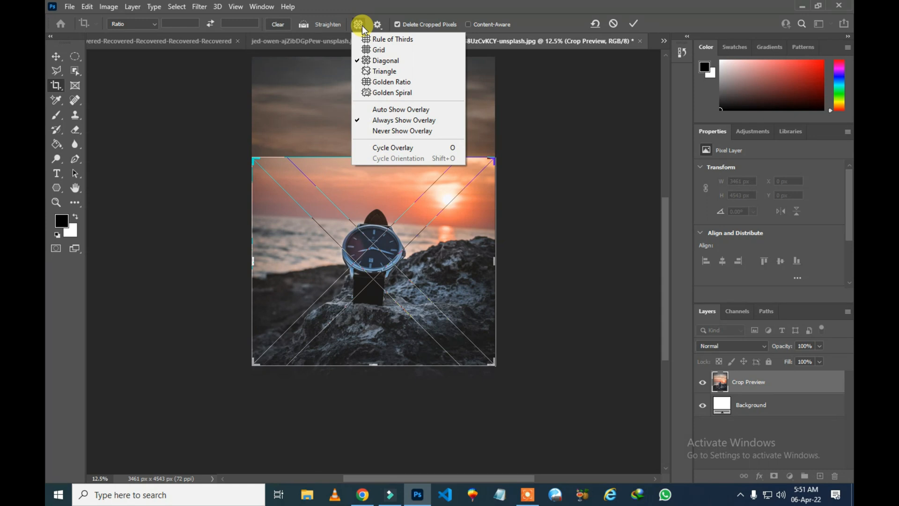
left_click(403, 42)
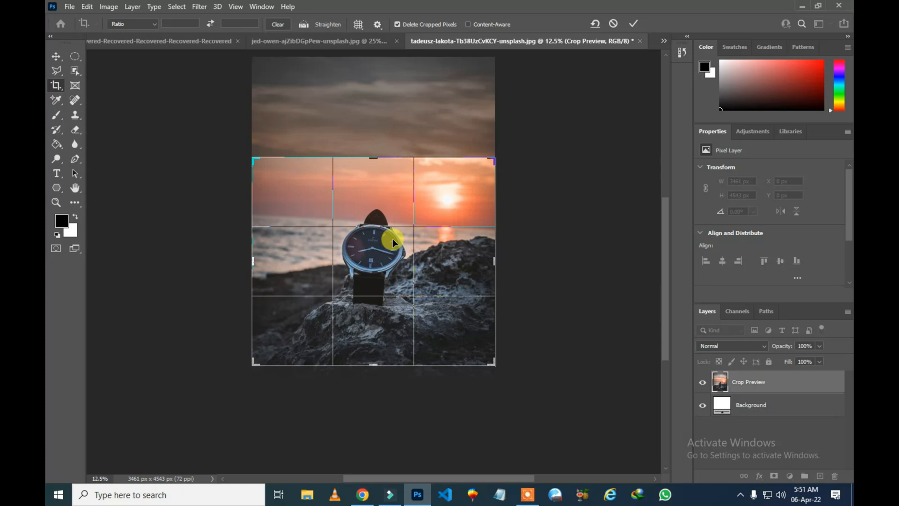
mouse_move(378, 244)
left_mouse_down()
mouse_move(404, 239)
mouse_move(378, 240)
left_mouse_up()
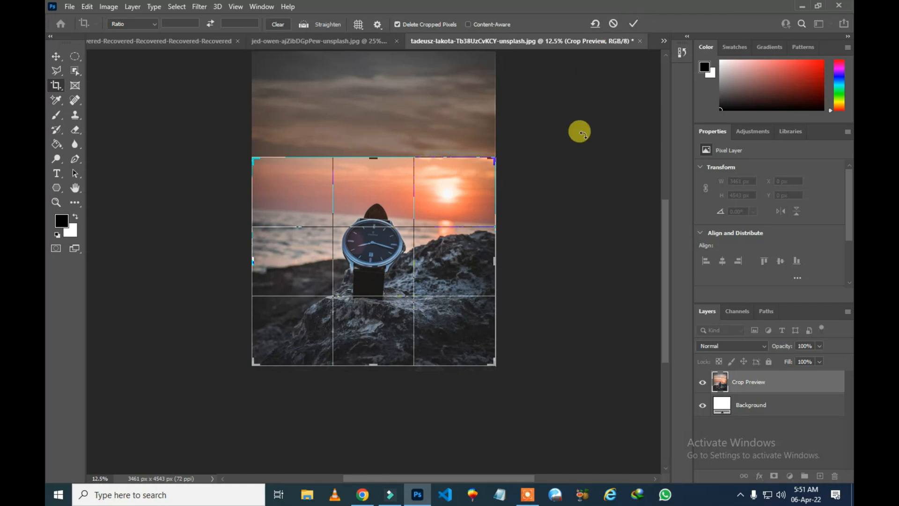
key("shift+Down")
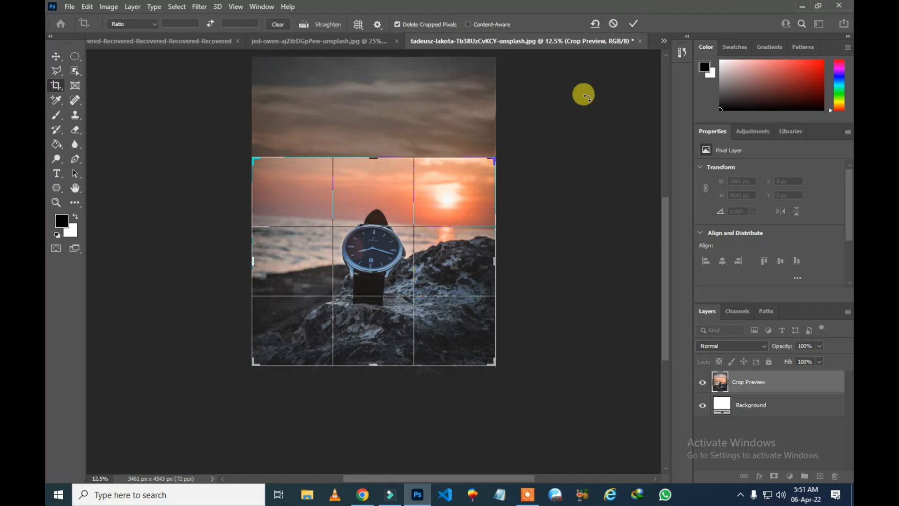
left_click(594, 24)
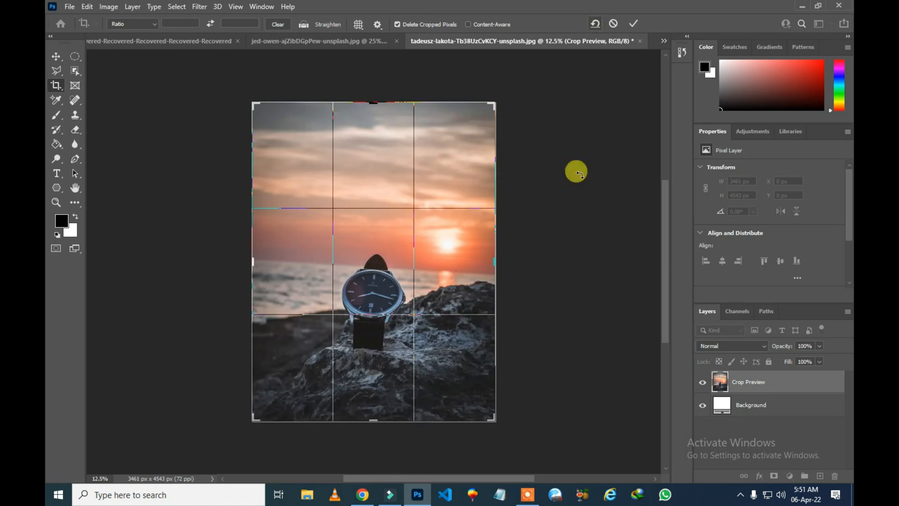
left_click(615, 24)
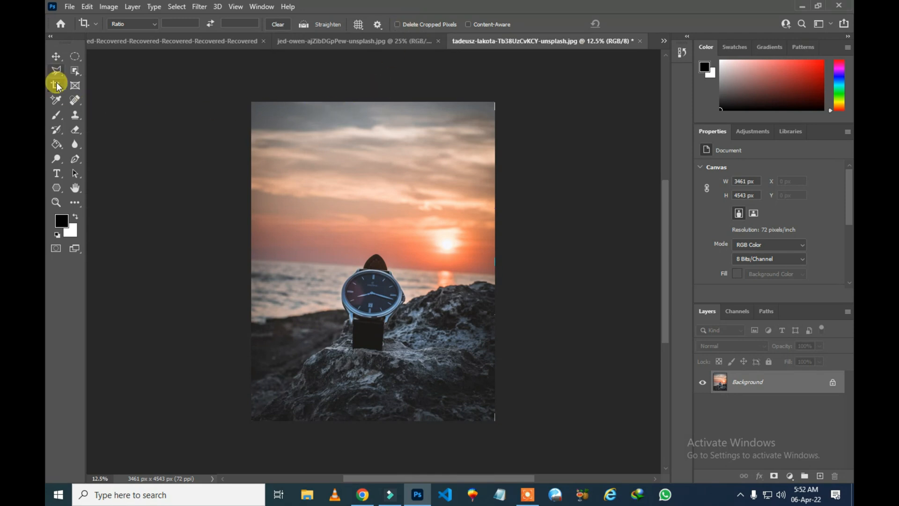
Step: Crop the photo to its lower part with Delete Cropped Pixels off, and extend the frame's top edge to bring back the hidden sky
left_click_drag(251, 216, 512, 422)
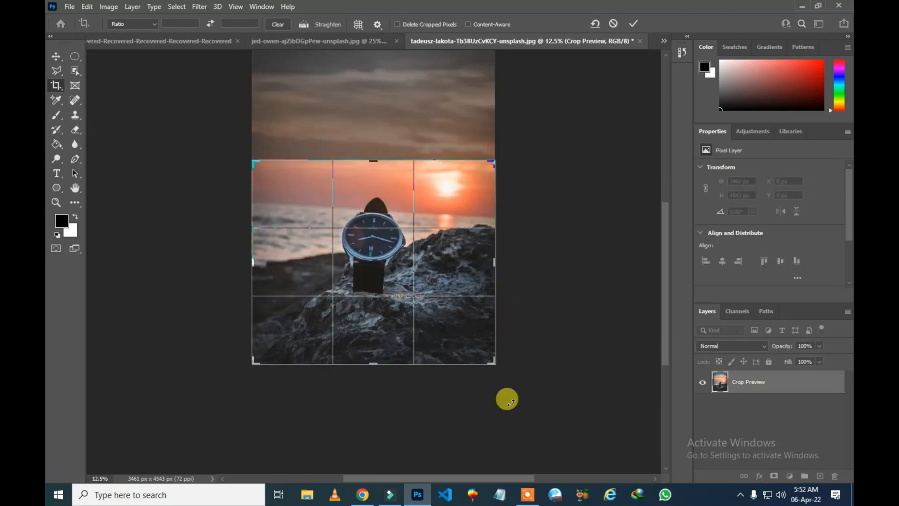
left_click(633, 23)
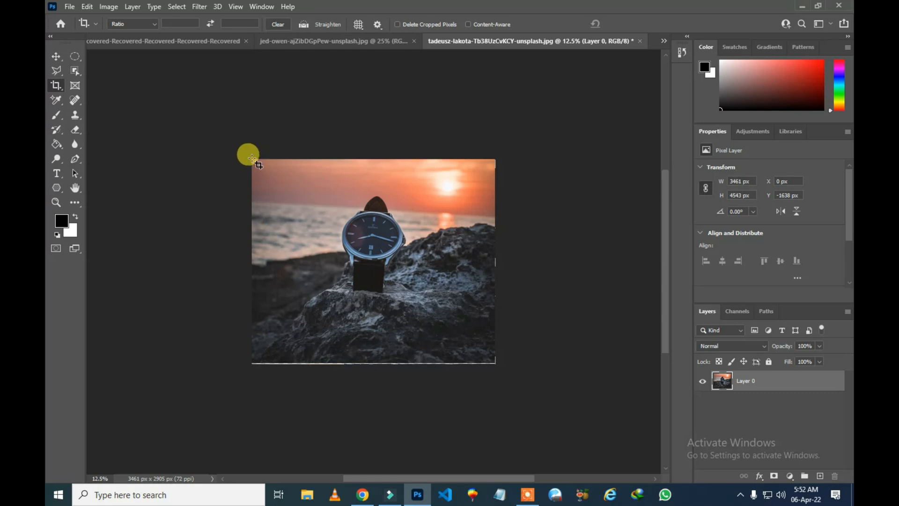
left_click_drag(249, 158, 514, 361)
left_click_drag(365, 154, 392, 100)
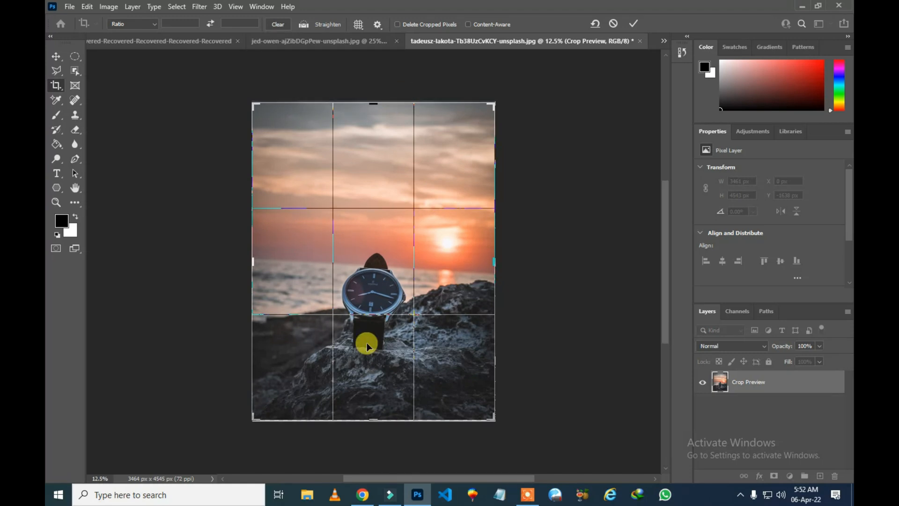
left_click(634, 22)
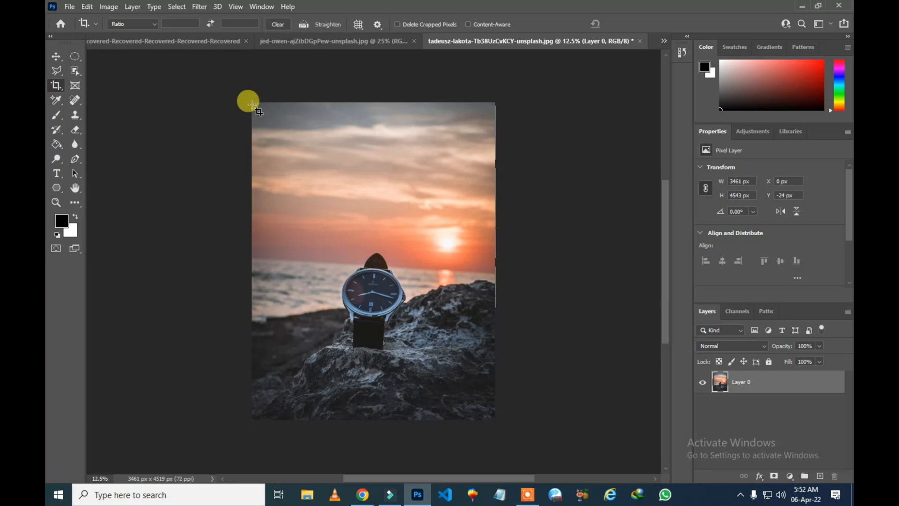
Step: Extend the crop frame above the photo to about 4920 px high and apply it with Content-Aware on to fill the empty strip
left_click_drag(250, 103, 500, 415)
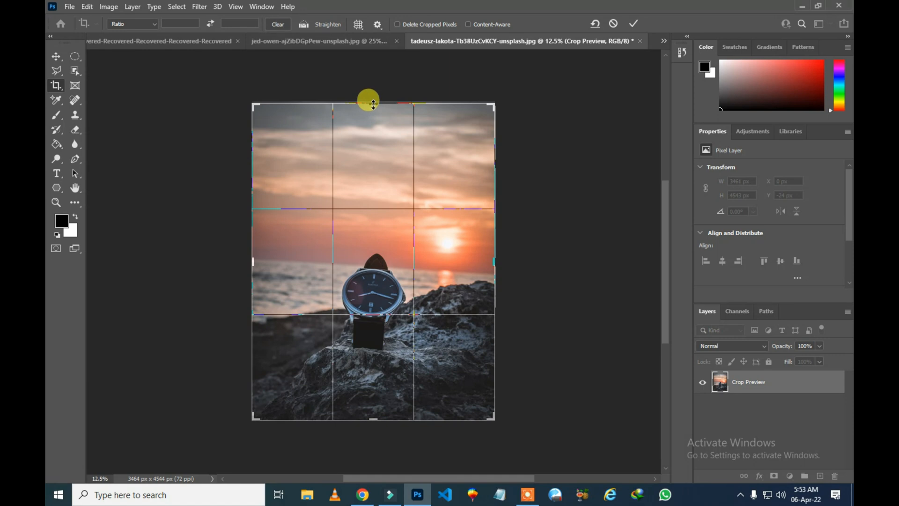
left_click_drag(373, 104, 373, 90)
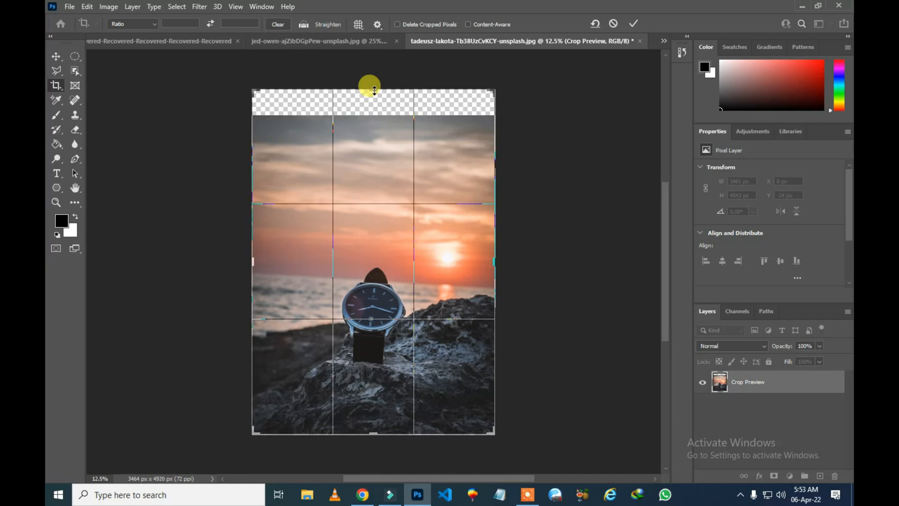
left_click(468, 24)
key("Return")
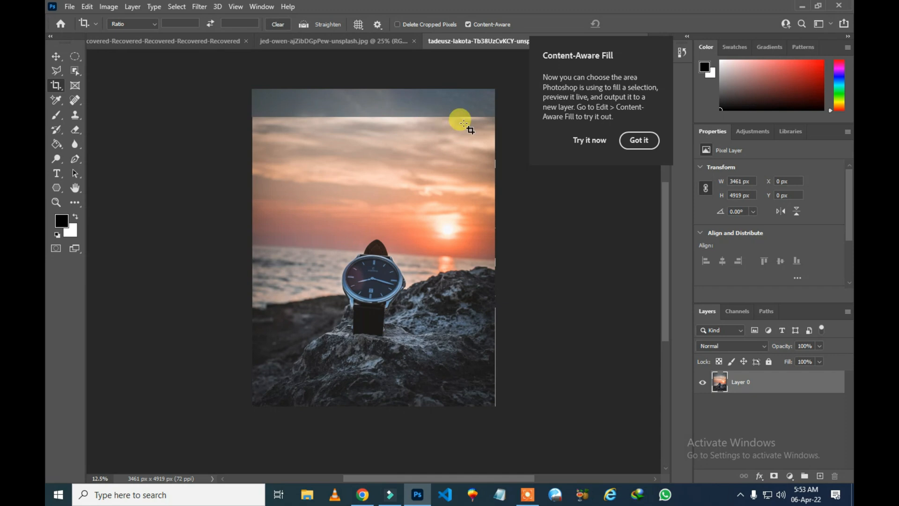
left_click(638, 140)
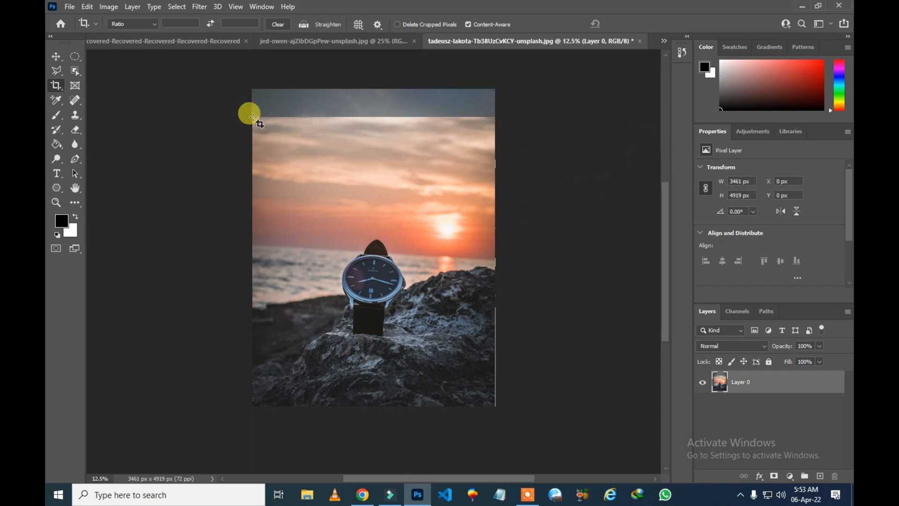
Step: Frame the photo without its filled top strip, extend the right edge to about 3765 px wide, and apply the Content-Aware crop
left_click_drag(257, 113, 519, 418)
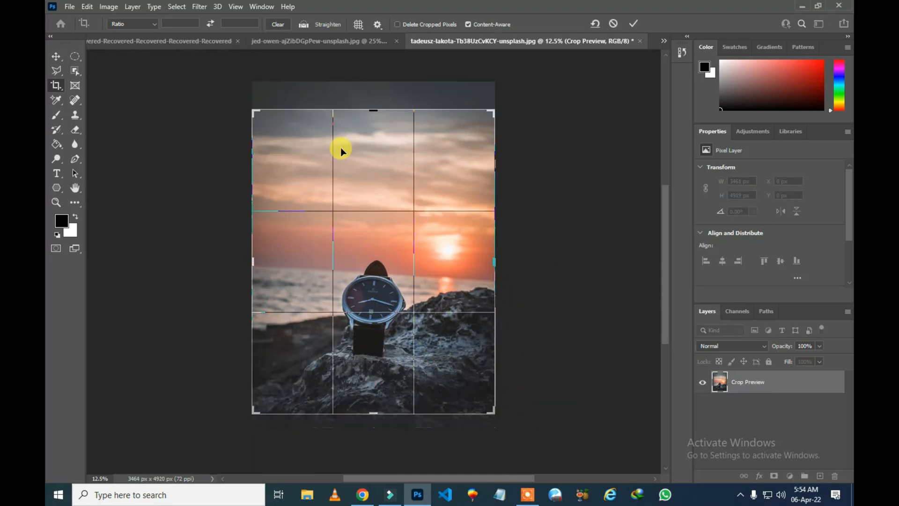
left_click_drag(375, 413, 375, 417)
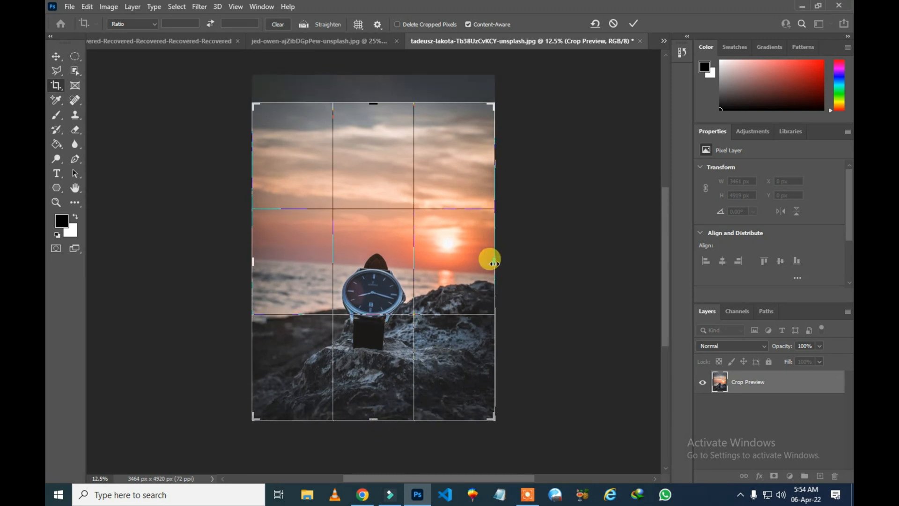
left_click_drag(492, 260, 504, 264)
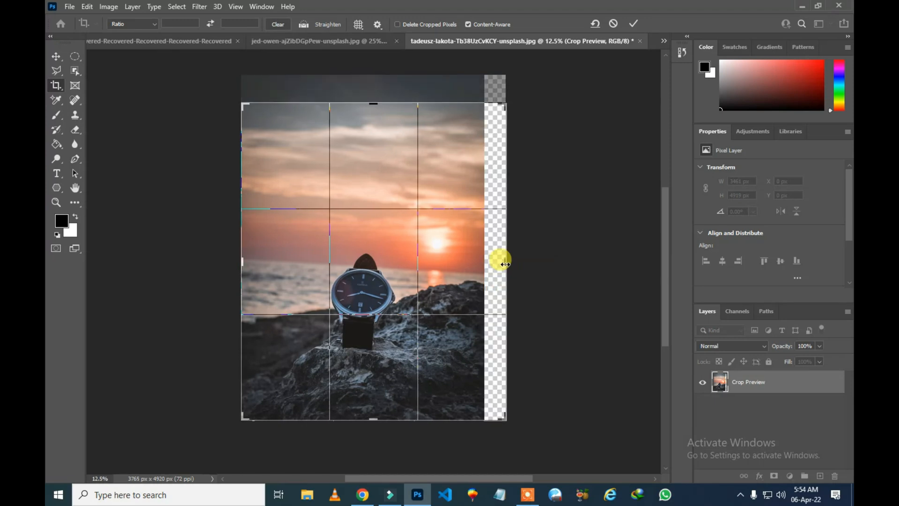
key("Return")
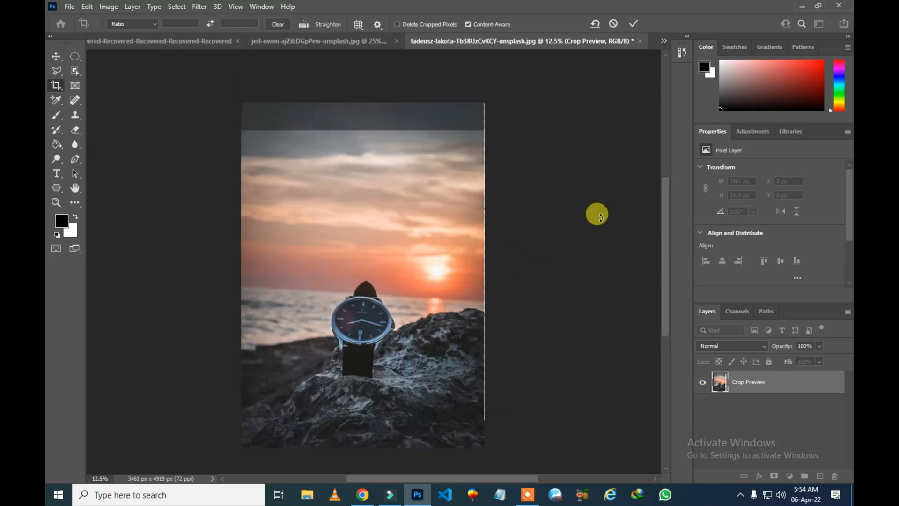